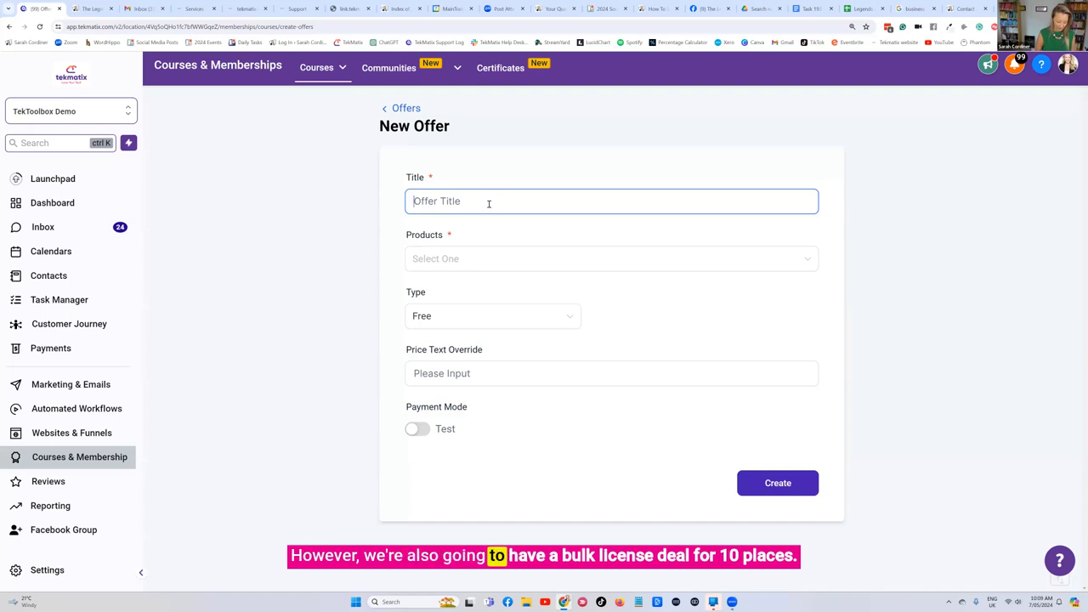
Step: Title the new offer "Bulk License Deal - 10 places" and include the product FREE Workshop - Make Up Skills
type("License")
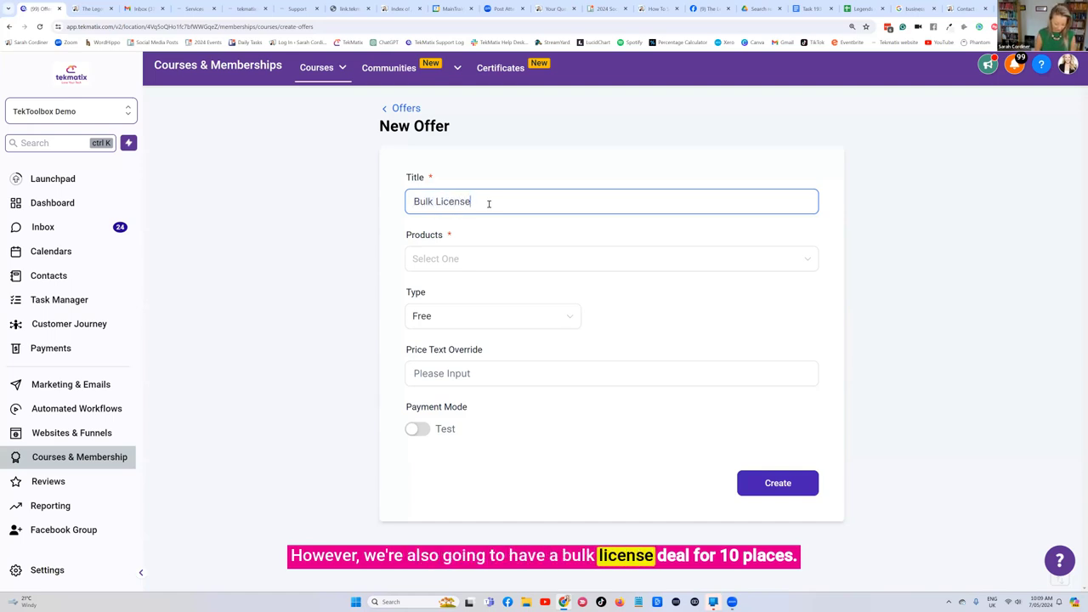
type(" Deal - 10 ")
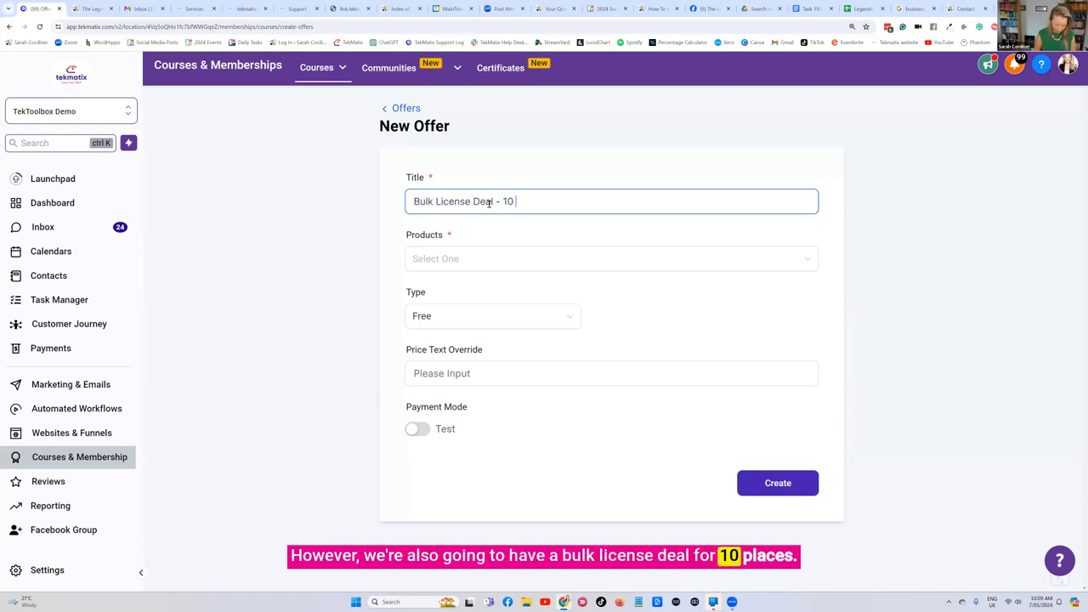
type("places")
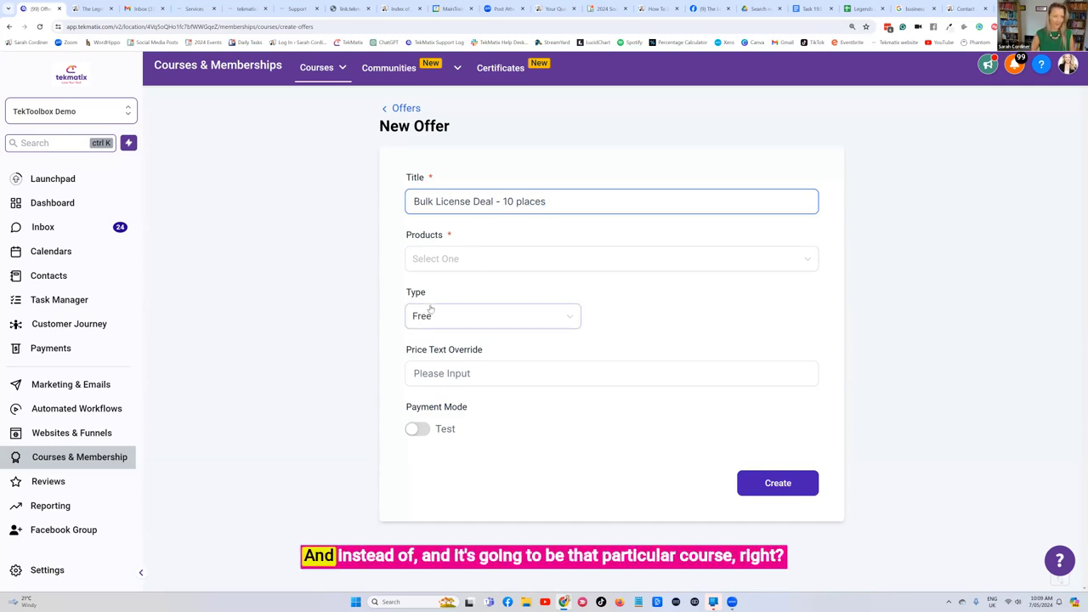
left_click(432, 258)
left_click(456, 358)
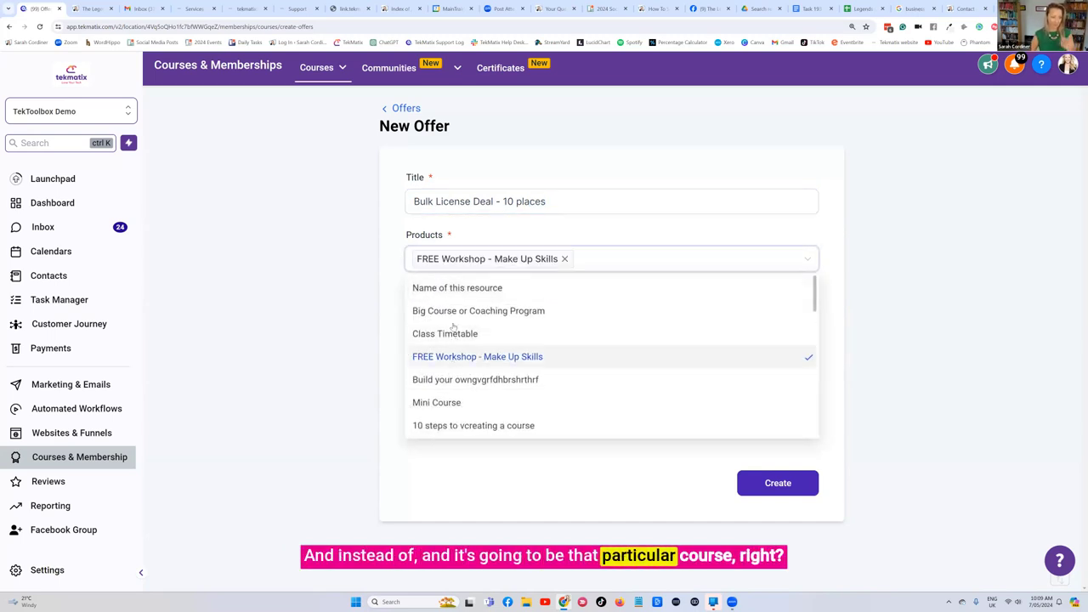
left_click(627, 230)
Step: Make the offer a one-time payment of 1500 AUD and create it
left_click(437, 318)
left_click(445, 347)
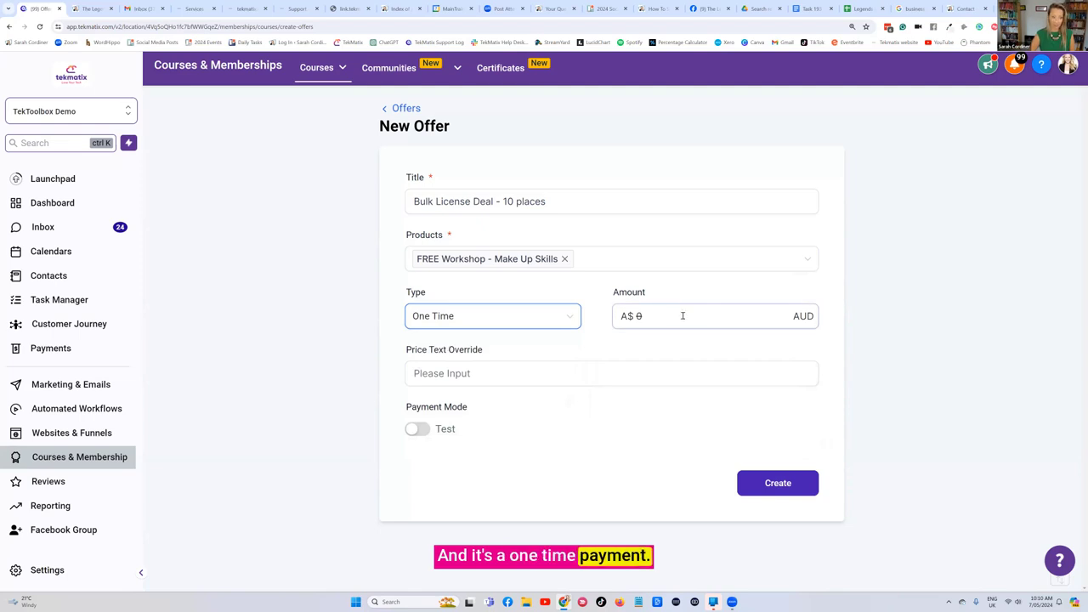
key("BackSpace")
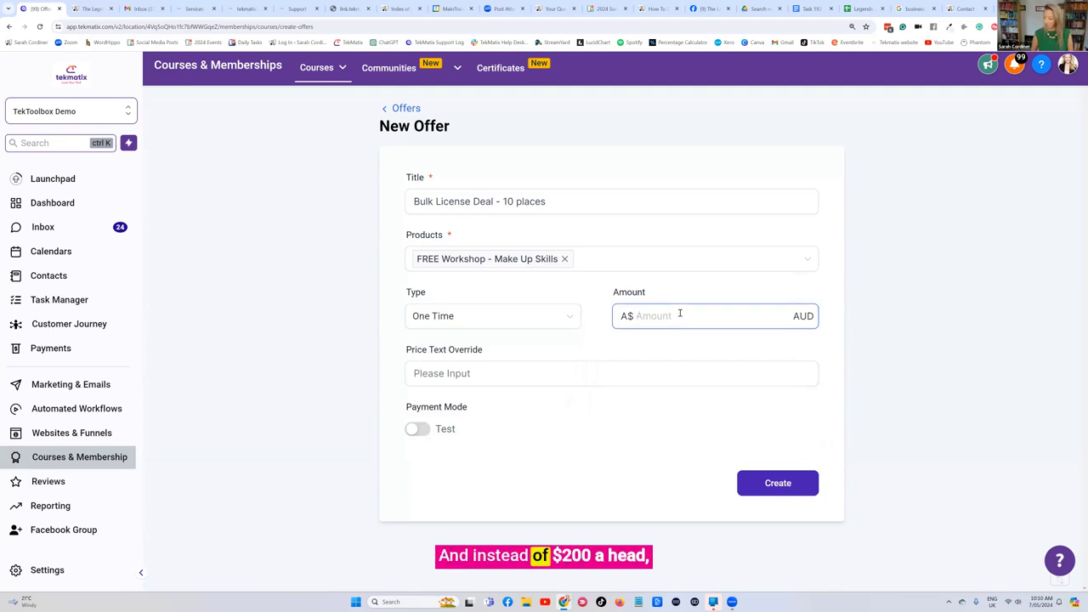
type("1500")
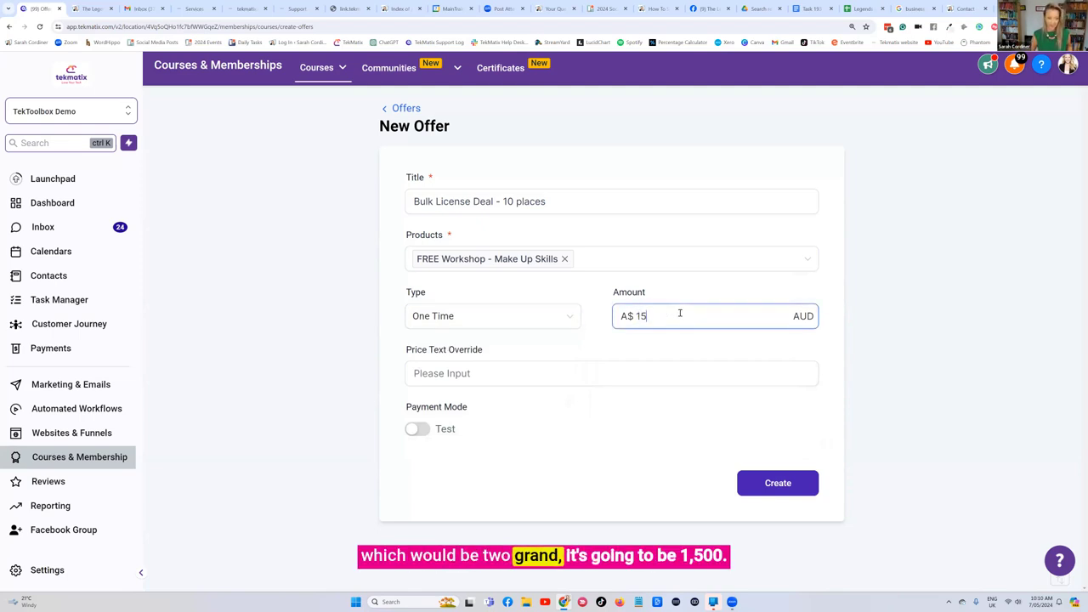
left_click(795, 478)
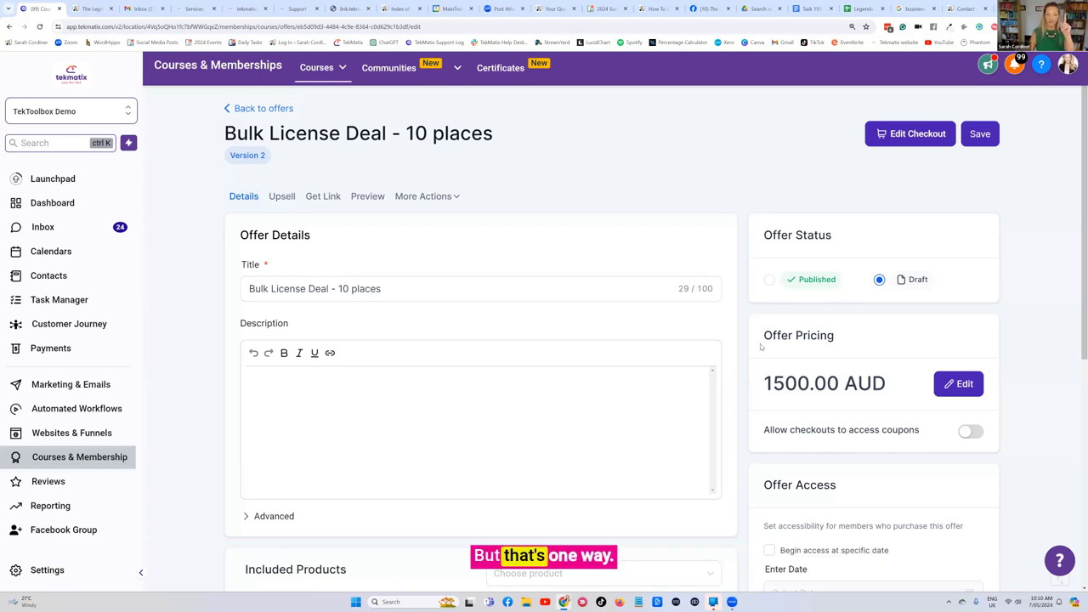
Step: Change the offer's title to "Bulk License Deal - 50 places"
scroll(566, 172, "down", 1)
scroll(444, 237, "up", 1)
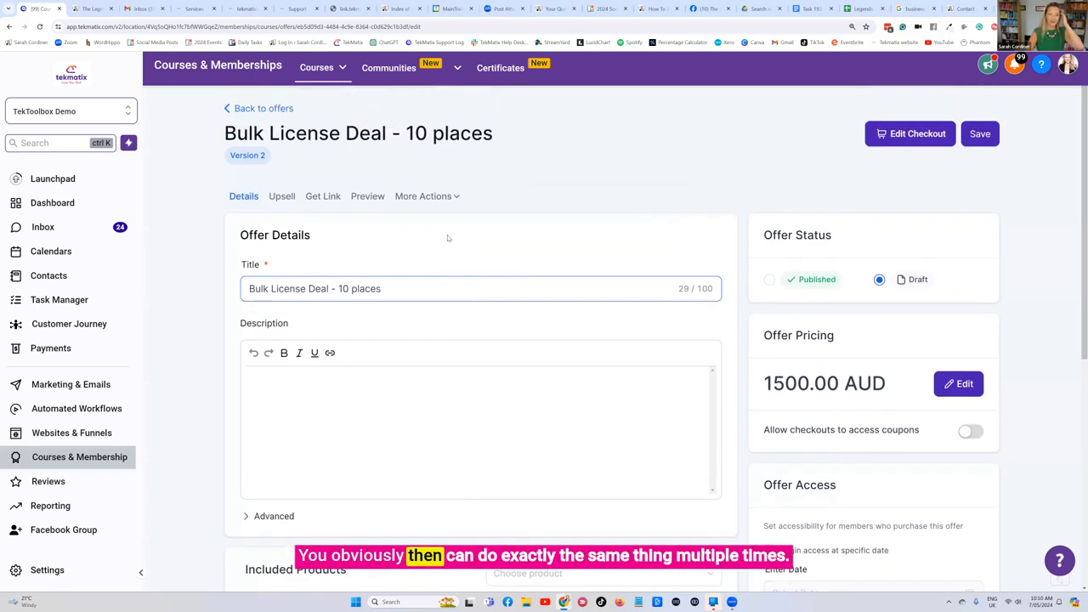
scroll(459, 241, "down", 1)
double_click(344, 246)
key("BackSpace")
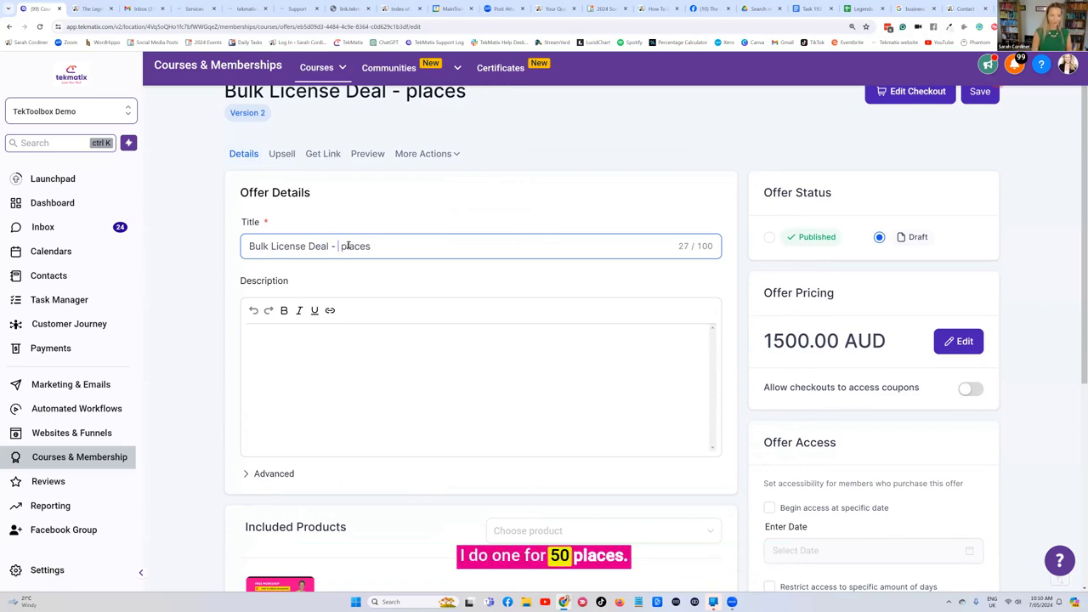
type("50")
left_click(499, 222)
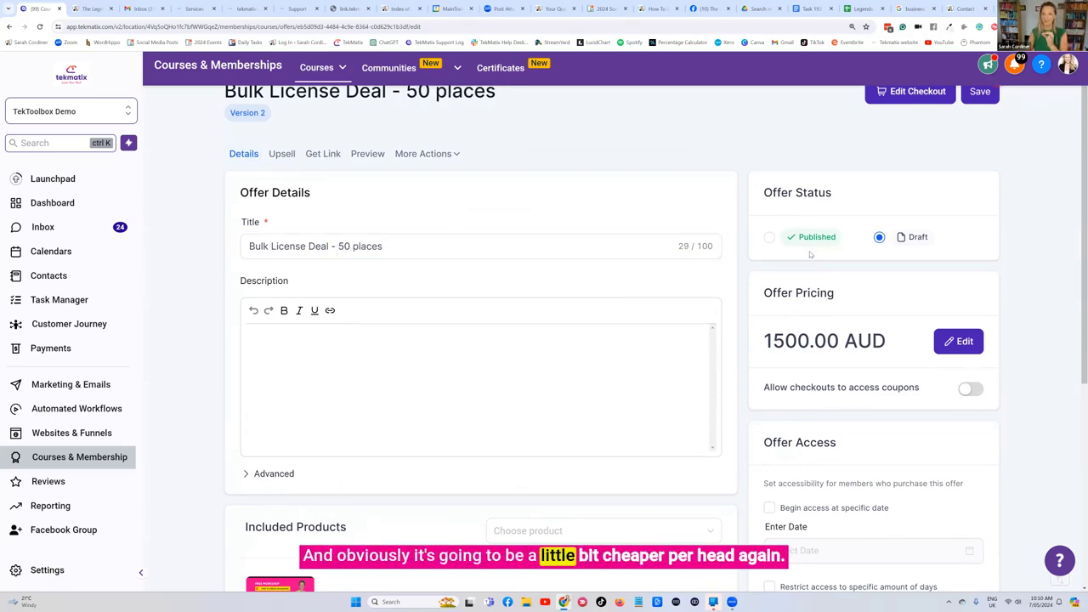
Step: Change the offer's title to "Bulk License Deal - 100 places"
double_click(345, 246)
type("1000")
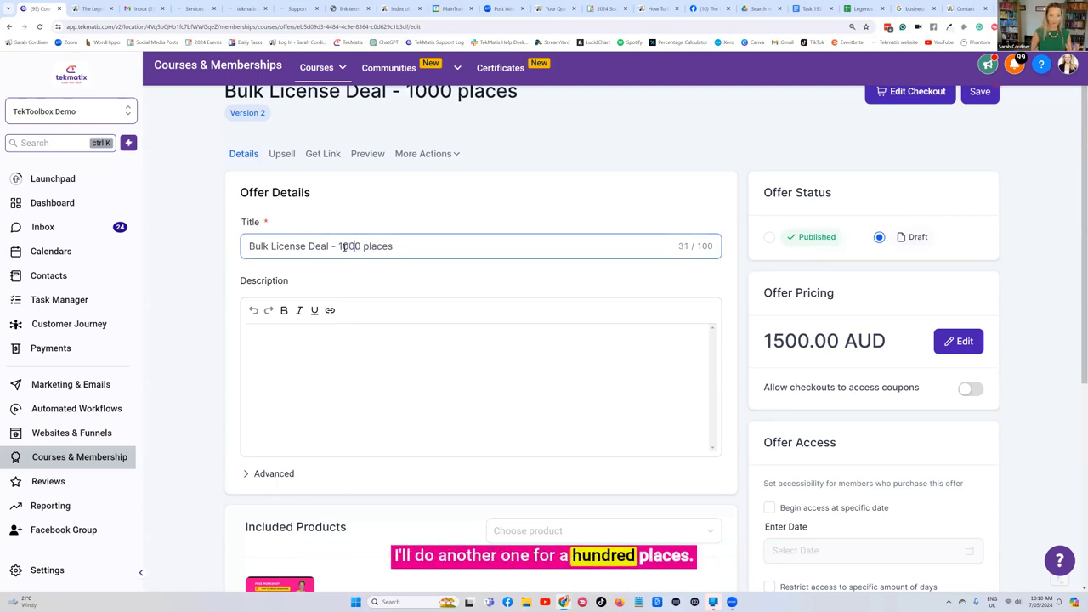
left_click(552, 202)
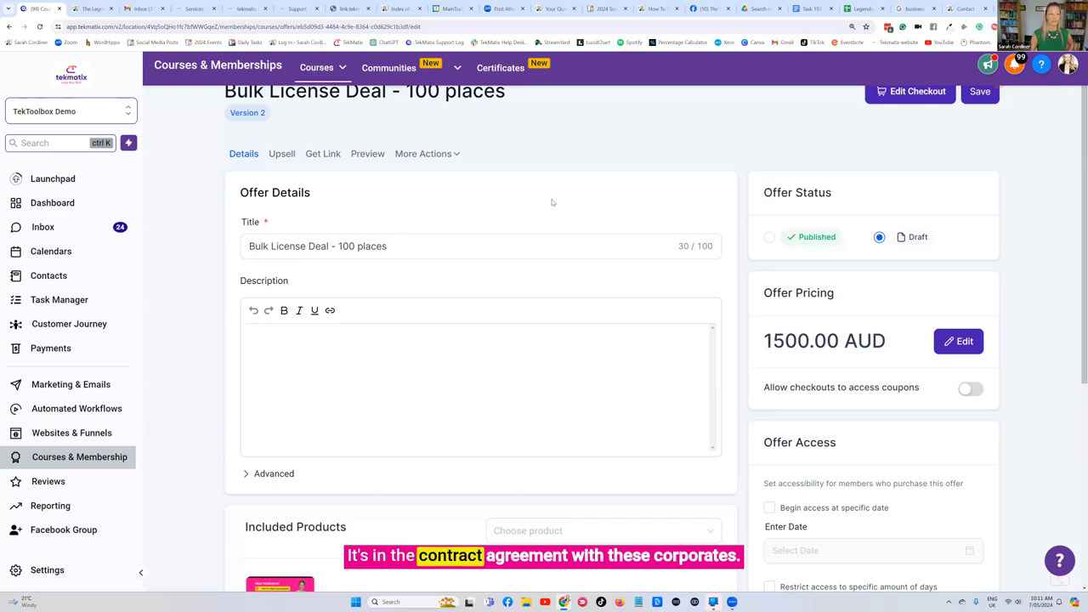
Step: Retitle the offer "UNLIMITED USER - Bulk License Deal", removing the number of places and the trailing dash
left_click(383, 244)
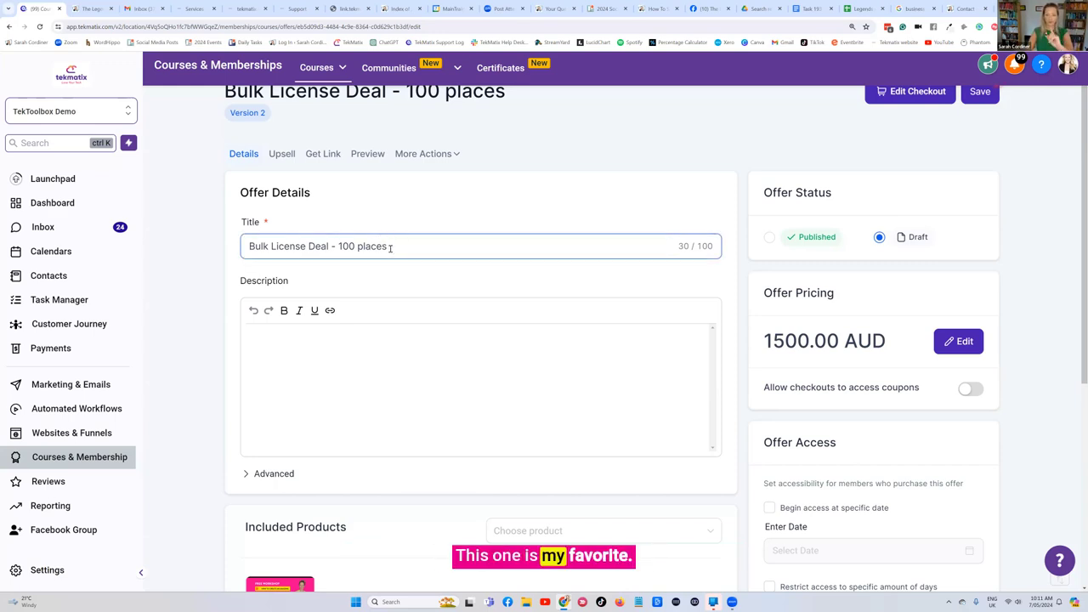
left_click_drag(430, 248, 338, 247)
key("BackSpace")
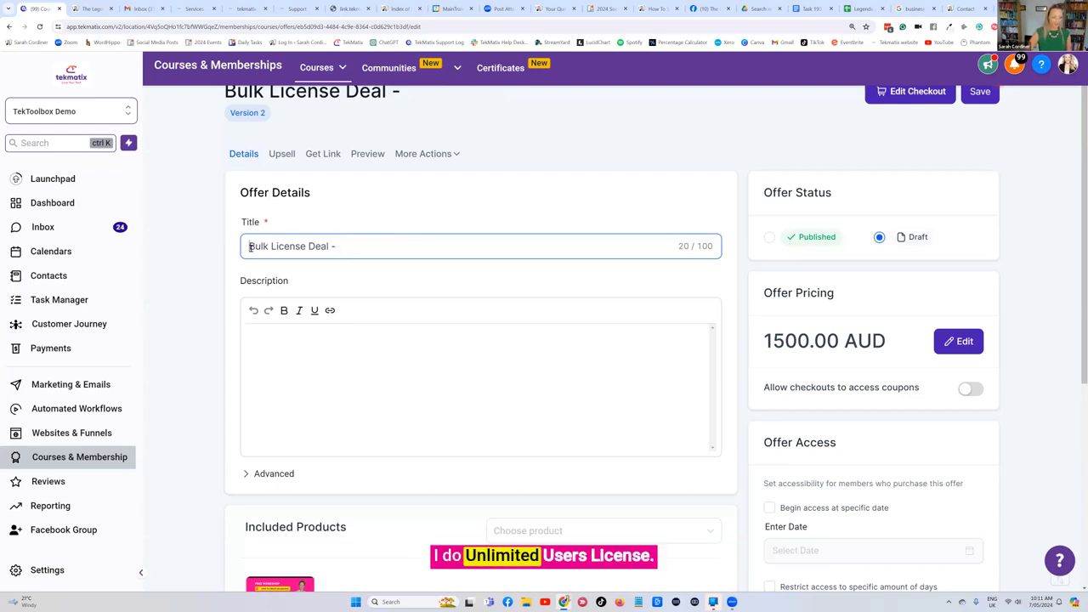
type("UNLIMITED USER -")
key("Caps_Lock")
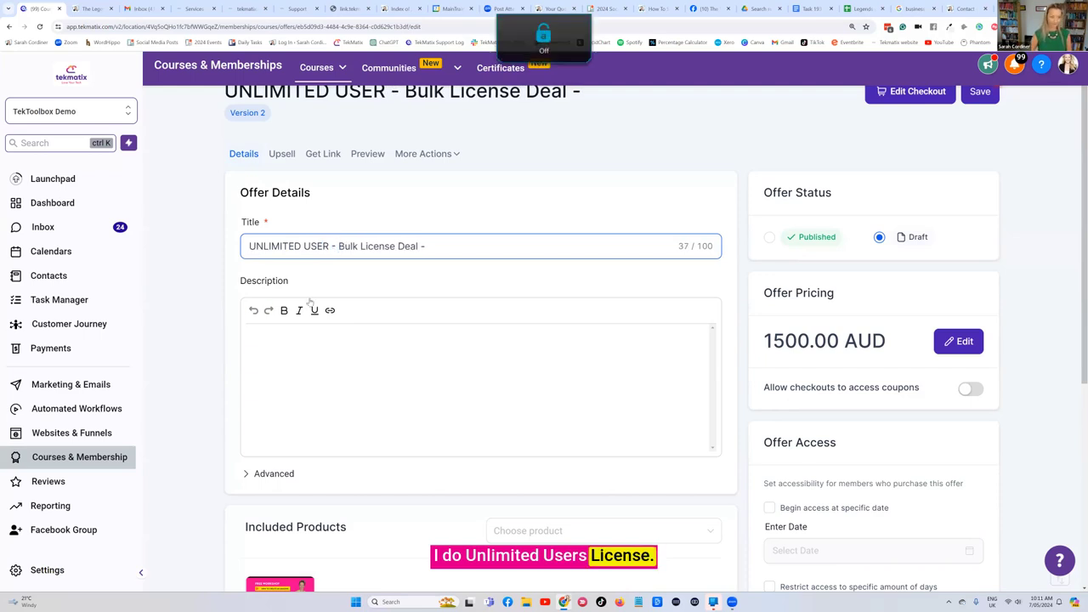
left_click(480, 222)
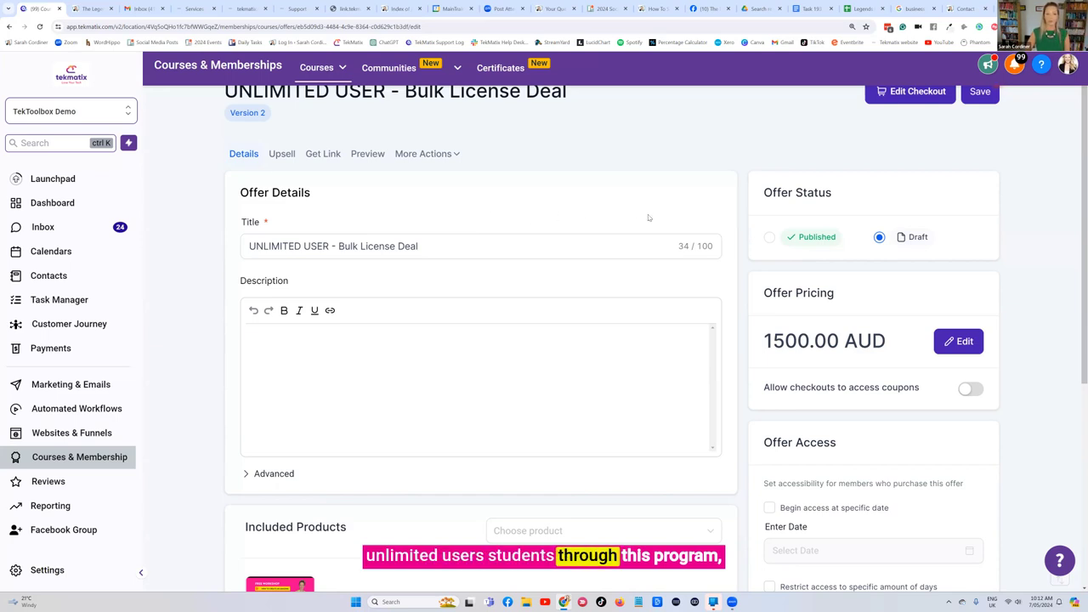
Step: Switch the offer's pricing to a recurring subscription of 1000 AUD, leave the number of payments blank, and save the plan
scroll(797, 275, "down", 1)
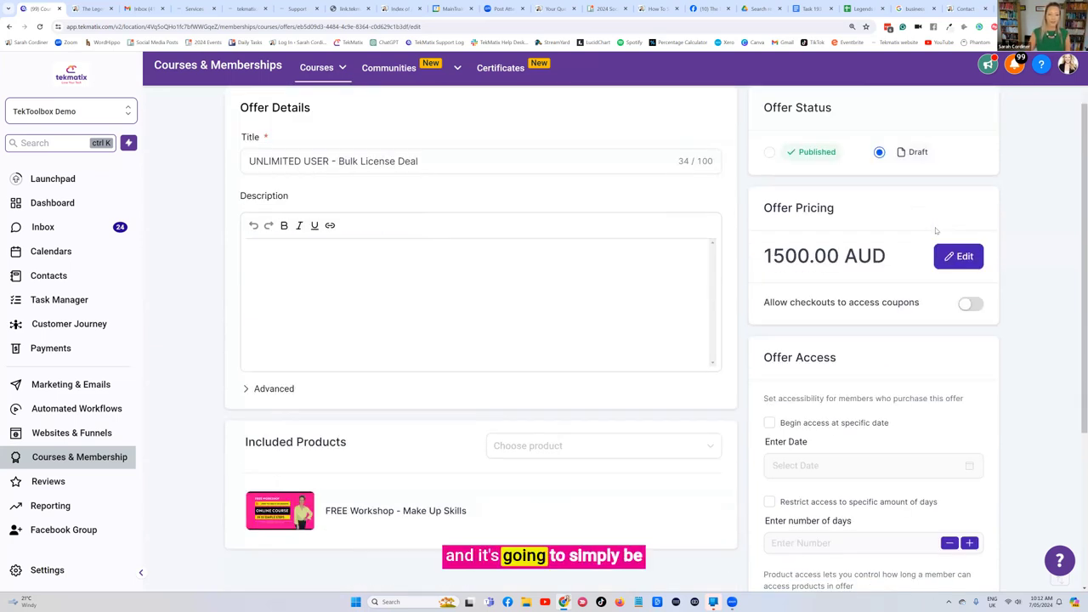
left_click(954, 255)
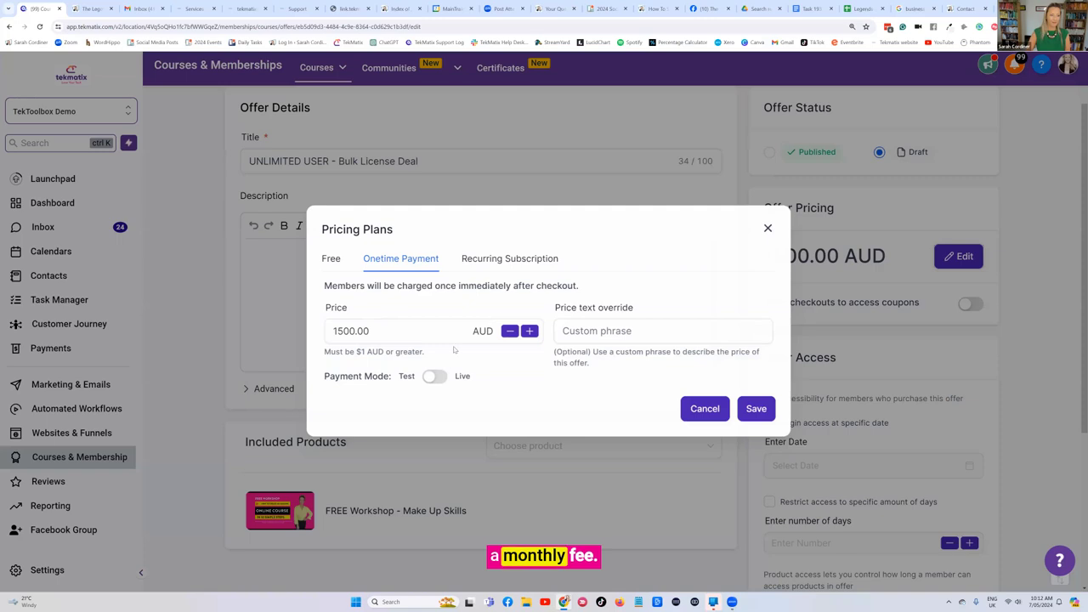
left_click(498, 258)
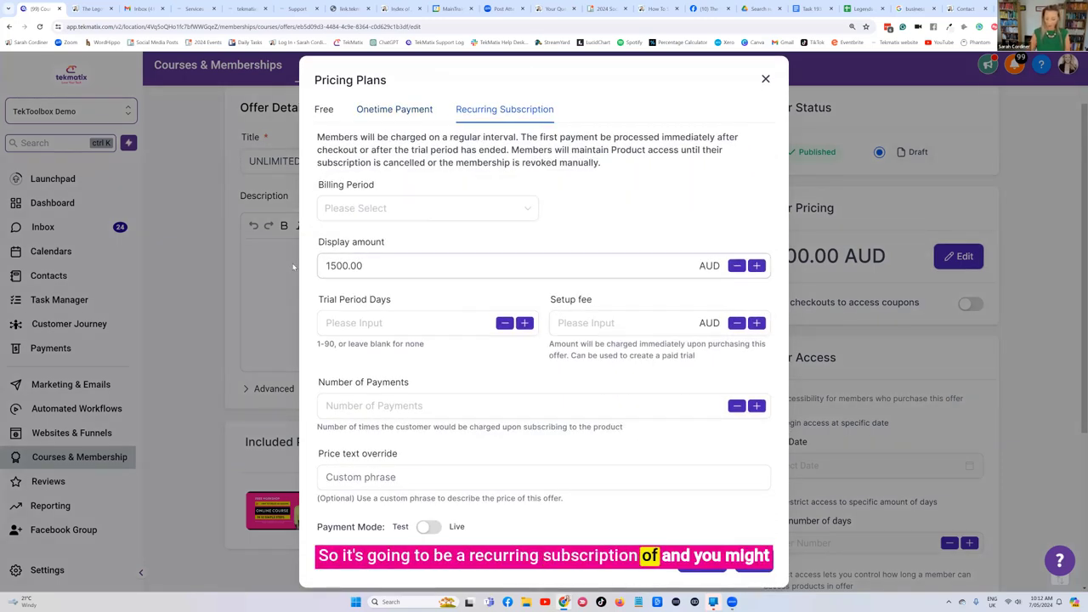
triple_click(340, 266)
type("1000")
left_click(629, 220)
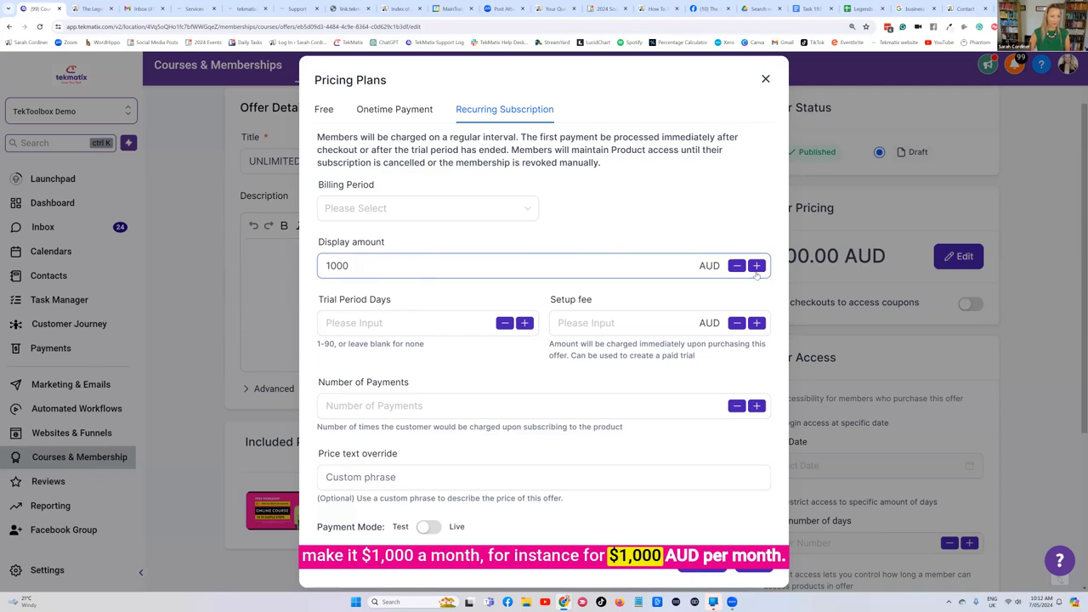
left_click(375, 405)
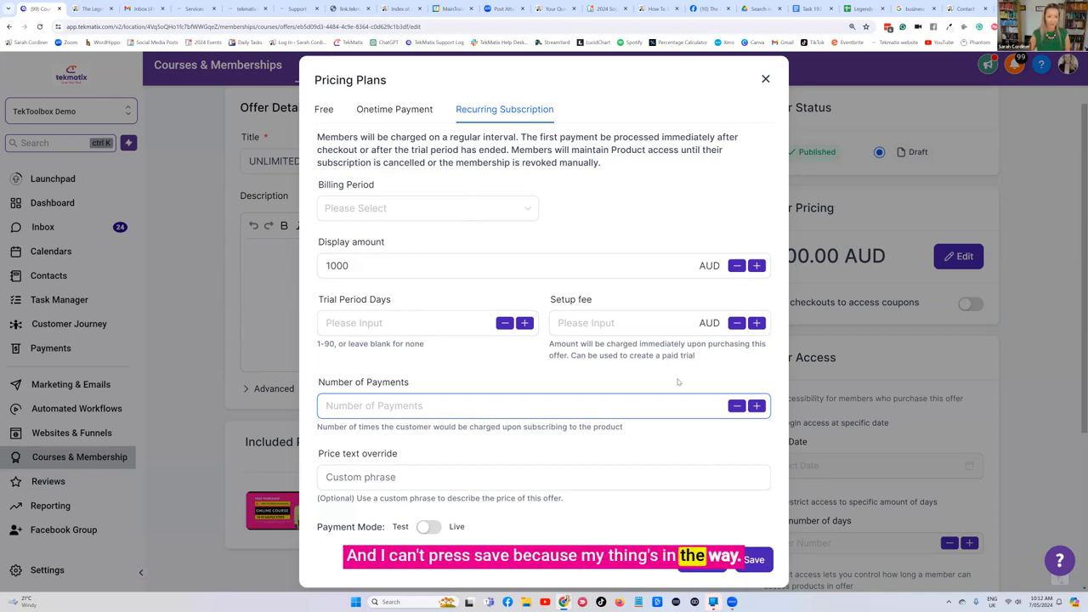
key("Return")
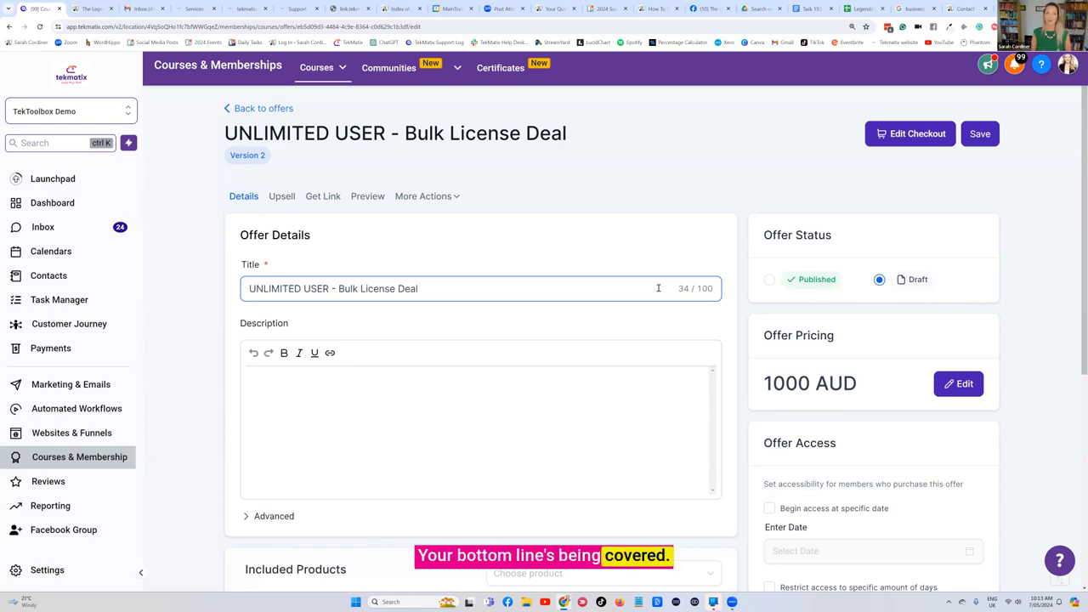
left_click(632, 221)
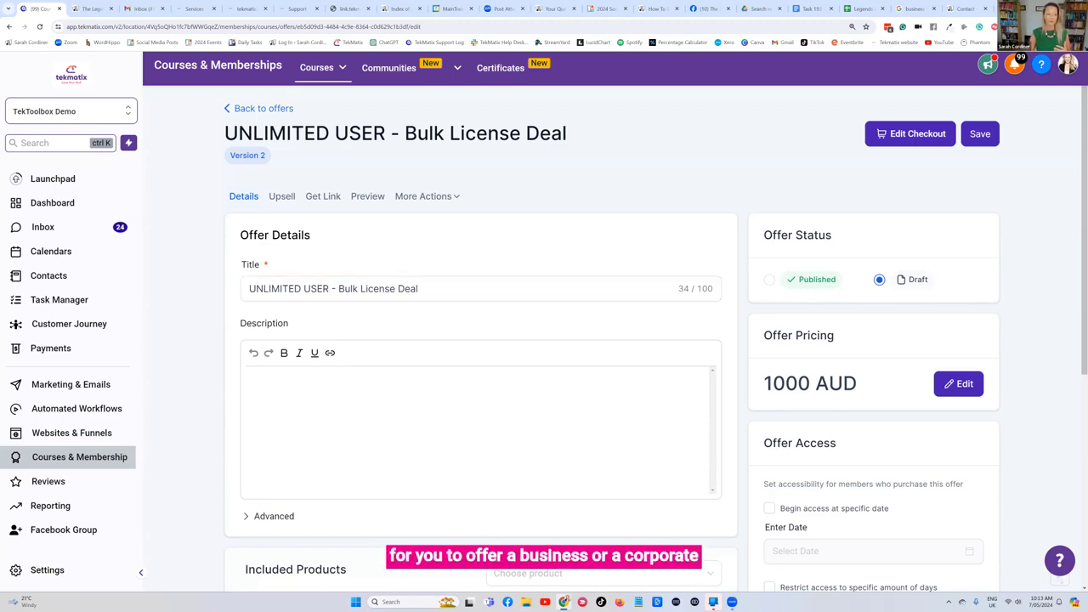